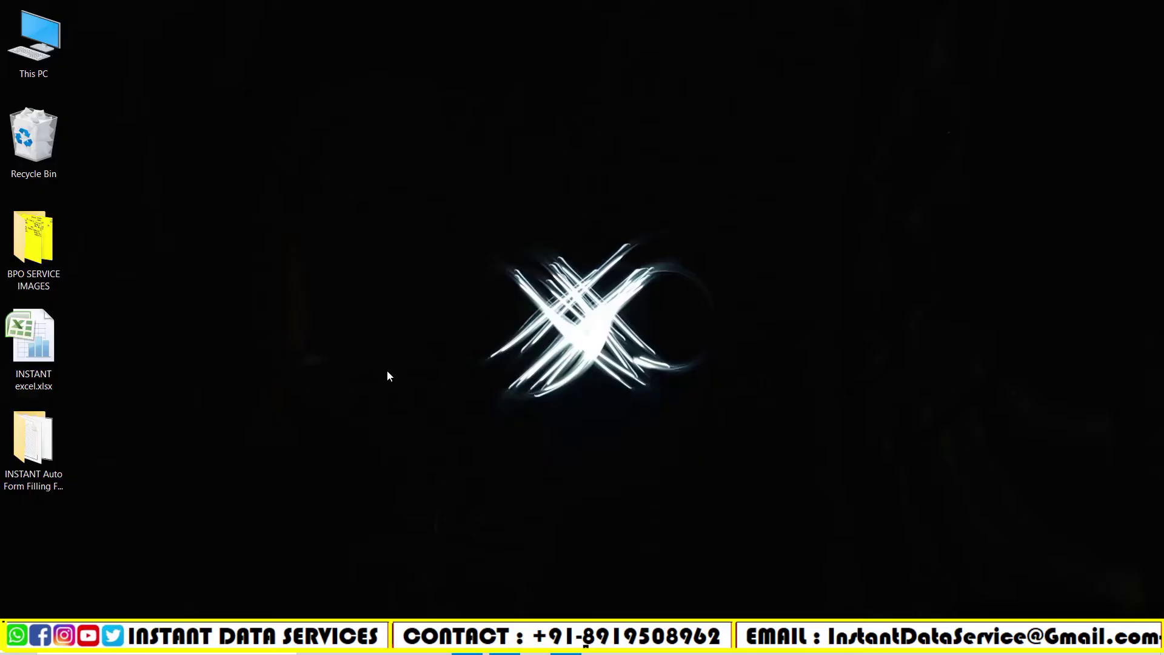
Step: Preview image 1401.png in Paint, close it, then open the INSTANT excel.xlsx workbook
{"action": "double_click", "coordinate": [51, 259]}
{"action": "right_click", "coordinate": [156, 107]}
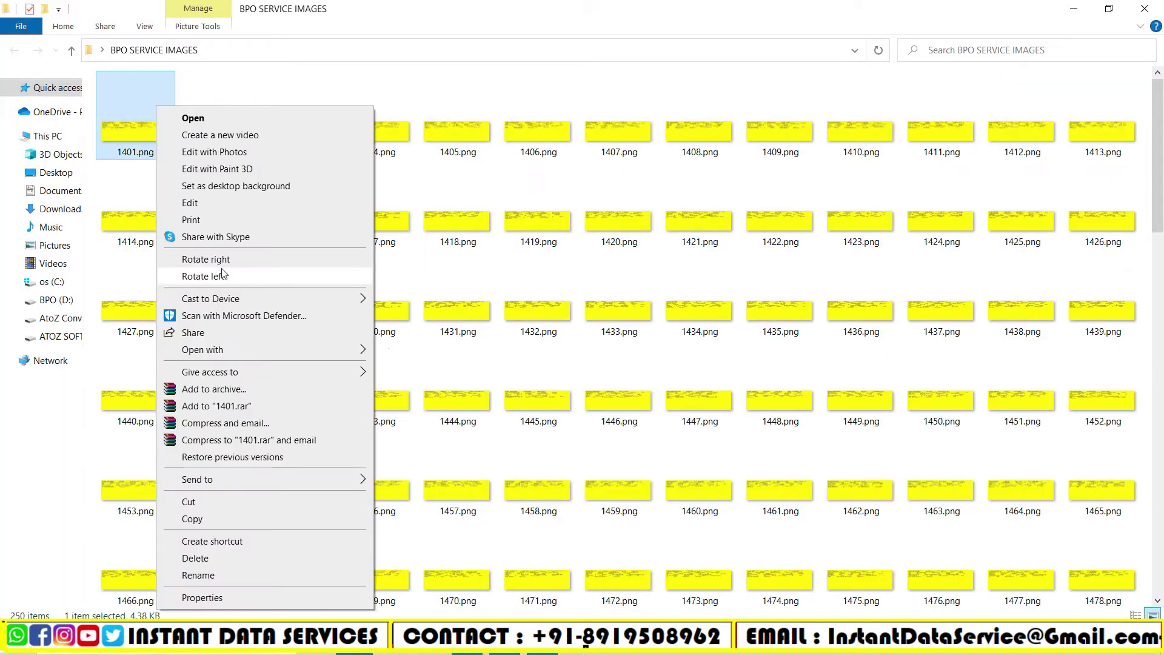
{"action": "mouse_move", "coordinate": [202, 349]}
{"action": "left_click", "coordinate": [418, 385]}
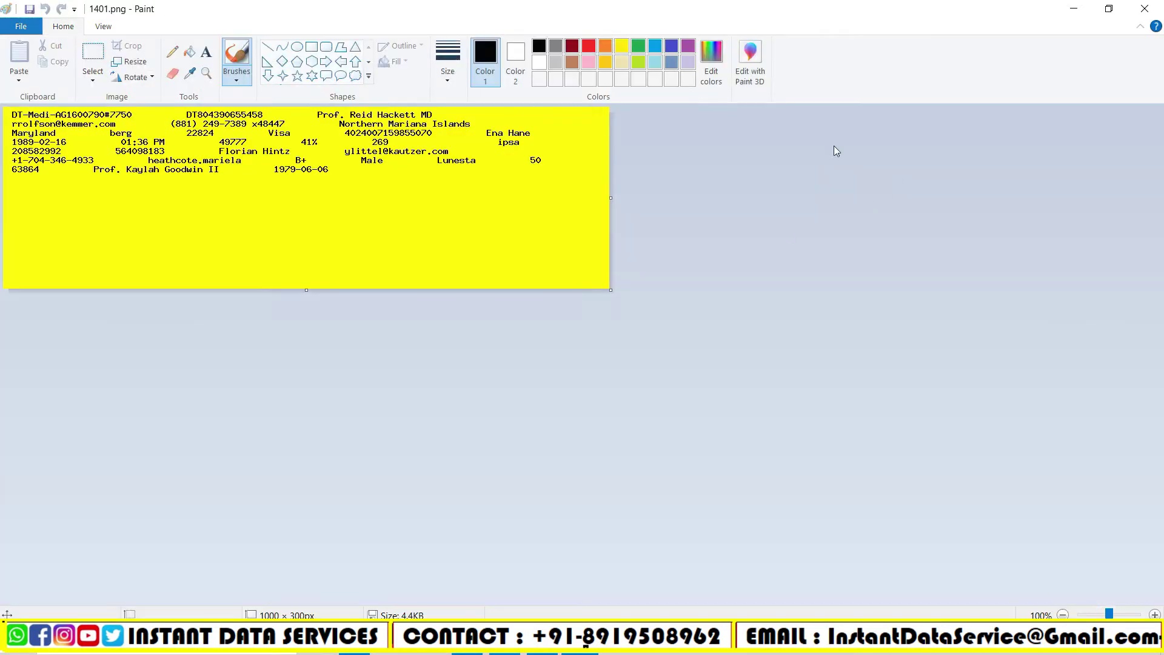
{"action": "left_click", "coordinate": [1144, 8]}
{"action": "double_click", "coordinate": [31, 338]}
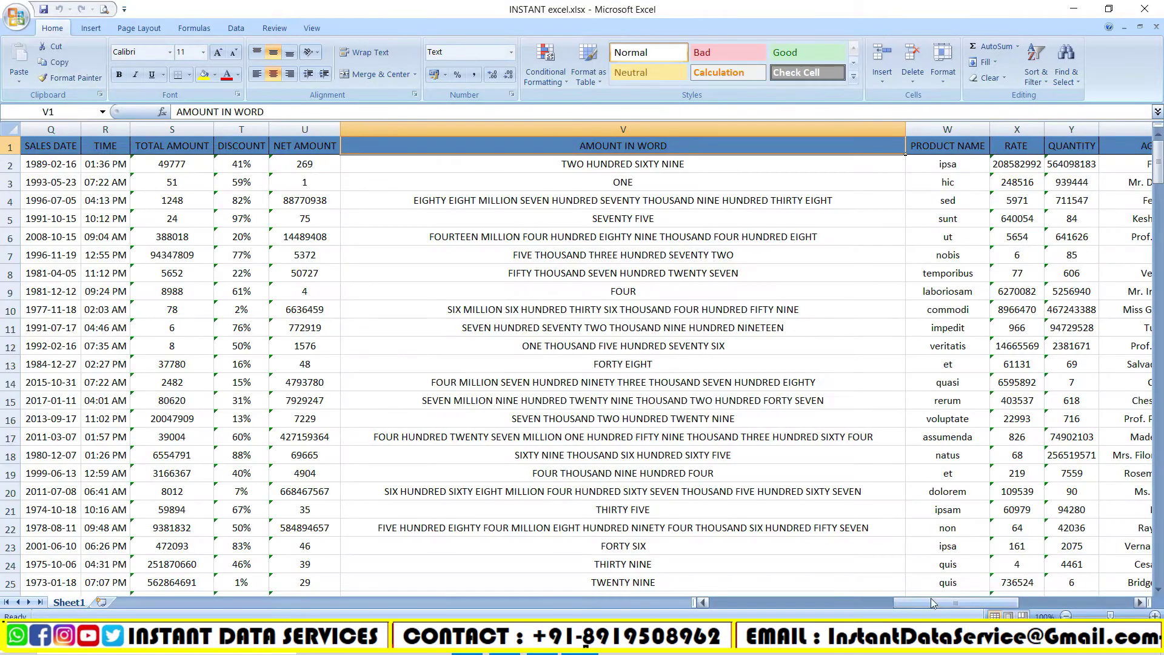
{"action": "left_click_drag", "start_coordinate": [931, 599], "coordinate": [1119, 597]}
Step: Launch Instant Auto Form Filling.exe from its program folder and move its window right
{"action": "double_click", "coordinate": [31, 438]}
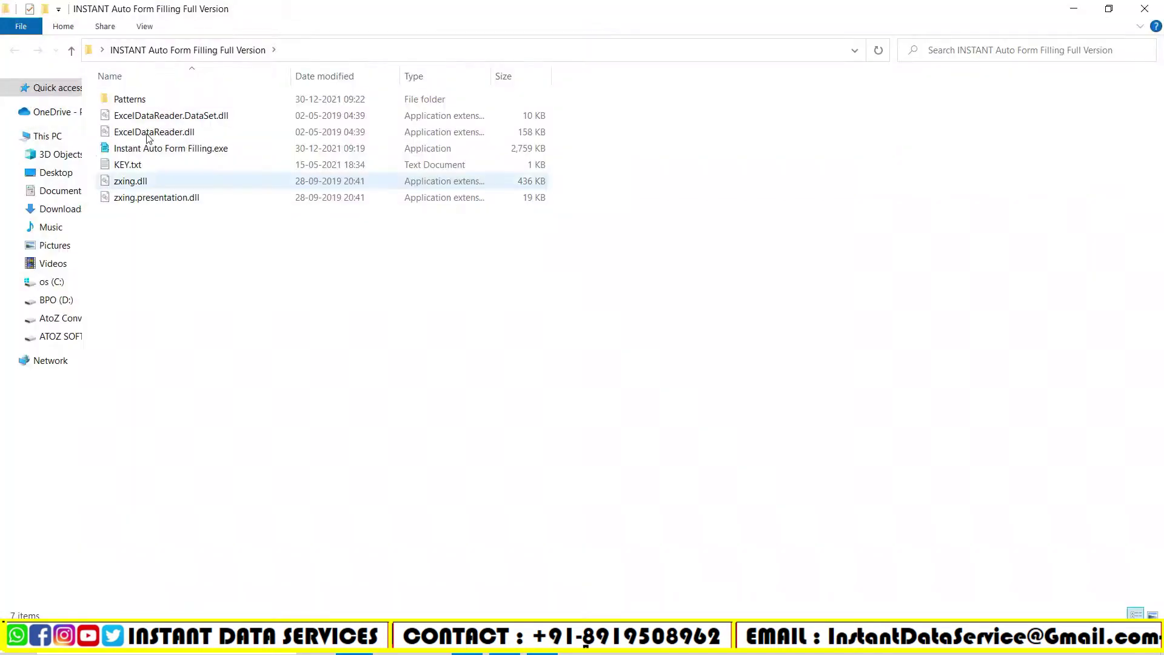
{"action": "double_click", "coordinate": [182, 149]}
{"action": "left_click", "coordinate": [1144, 9]}
{"action": "mouse_move", "coordinate": [91, 53]}
{"action": "left_mouse_down"}
{"action": "mouse_move", "coordinate": [753, 35]}
{"action": "mouse_move", "coordinate": [804, 45]}
{"action": "left_mouse_up"}
Step: Choose the MEDICAL FONT pattern and load records from INSTANT excel.xlsx
{"action": "left_click", "coordinate": [810, 114]}
{"action": "left_click", "coordinate": [792, 134]}
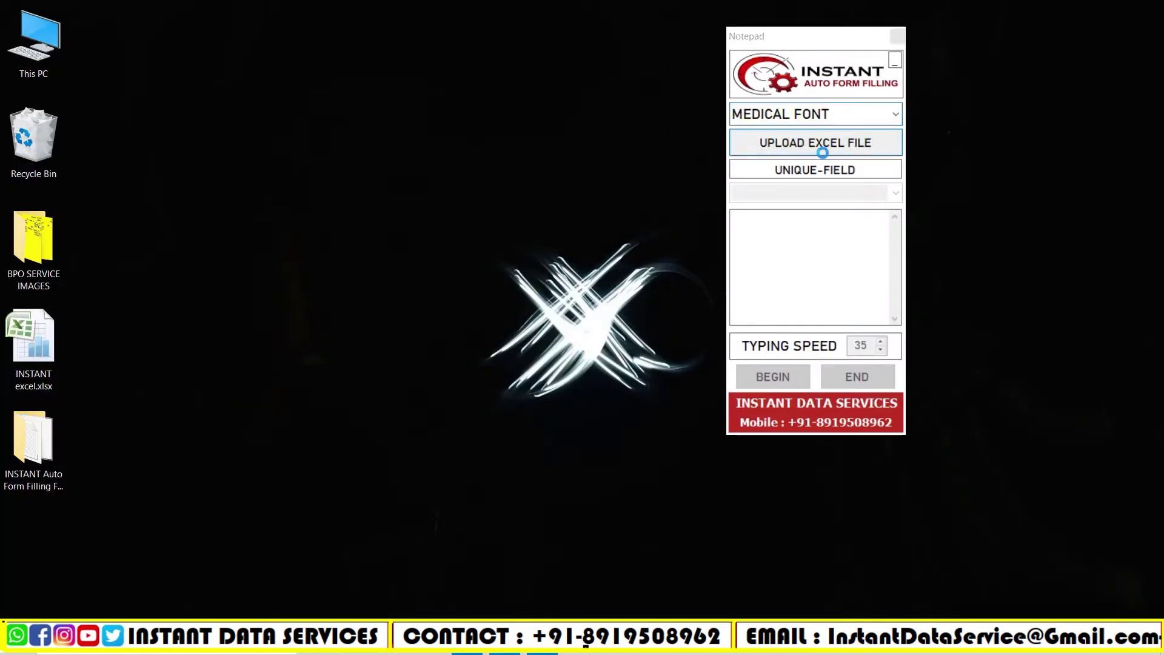
{"action": "left_click", "coordinate": [821, 153]}
{"action": "left_click", "coordinate": [756, 187]}
{"action": "left_click", "coordinate": [1035, 382]}
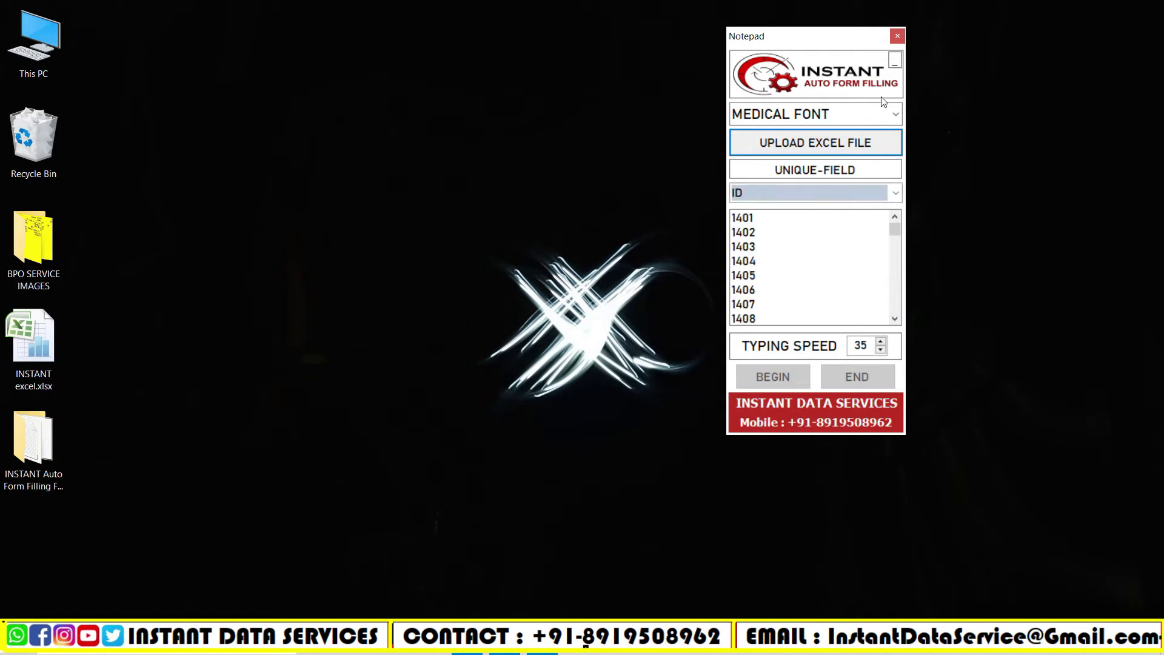
{"action": "mouse_move", "coordinate": [833, 41]}
{"action": "left_mouse_down"}
{"action": "mouse_move", "coordinate": [105, 208]}
{"action": "mouse_move", "coordinate": [123, 234]}
{"action": "left_mouse_up"}
Step: In the browser work list, set Show entries to All
{"action": "key", "text": "alt+Tab"}
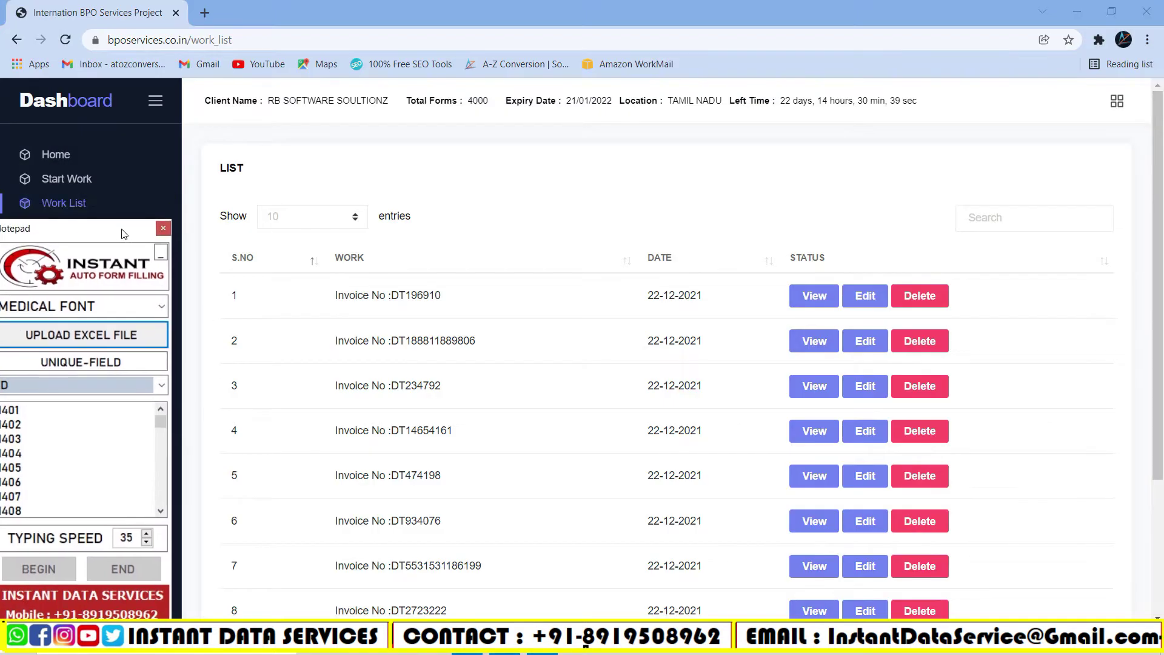
{"action": "left_click", "coordinate": [356, 216]}
{"action": "left_click", "coordinate": [315, 274]}
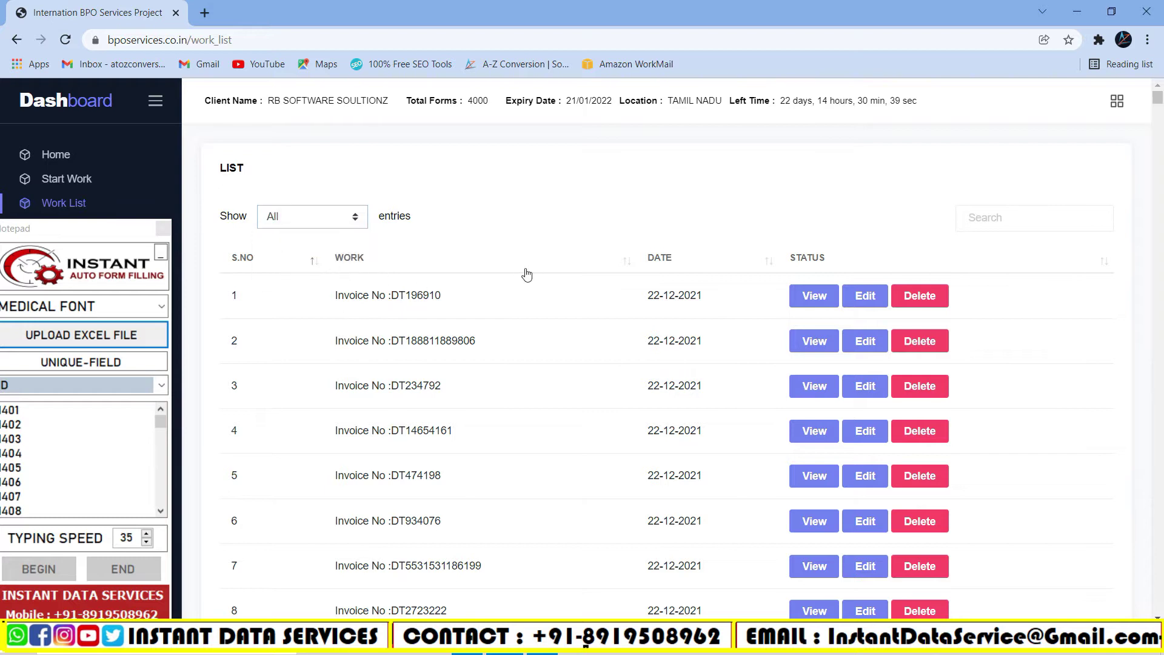
{"action": "left_click_drag", "start_coordinate": [1158, 96], "coordinate": [1157, 605]}
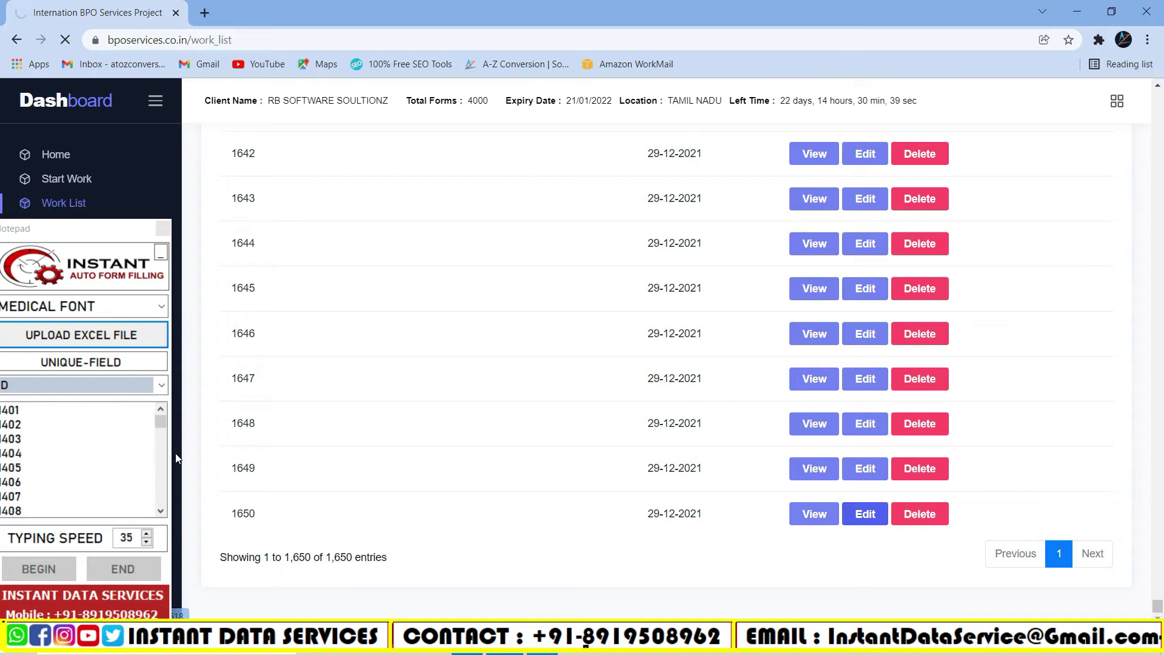
Step: Select record ID 1650 in the auto-filler and place the cursor in the File field
{"action": "left_click_drag", "start_coordinate": [91, 234], "coordinate": [100, 235]}
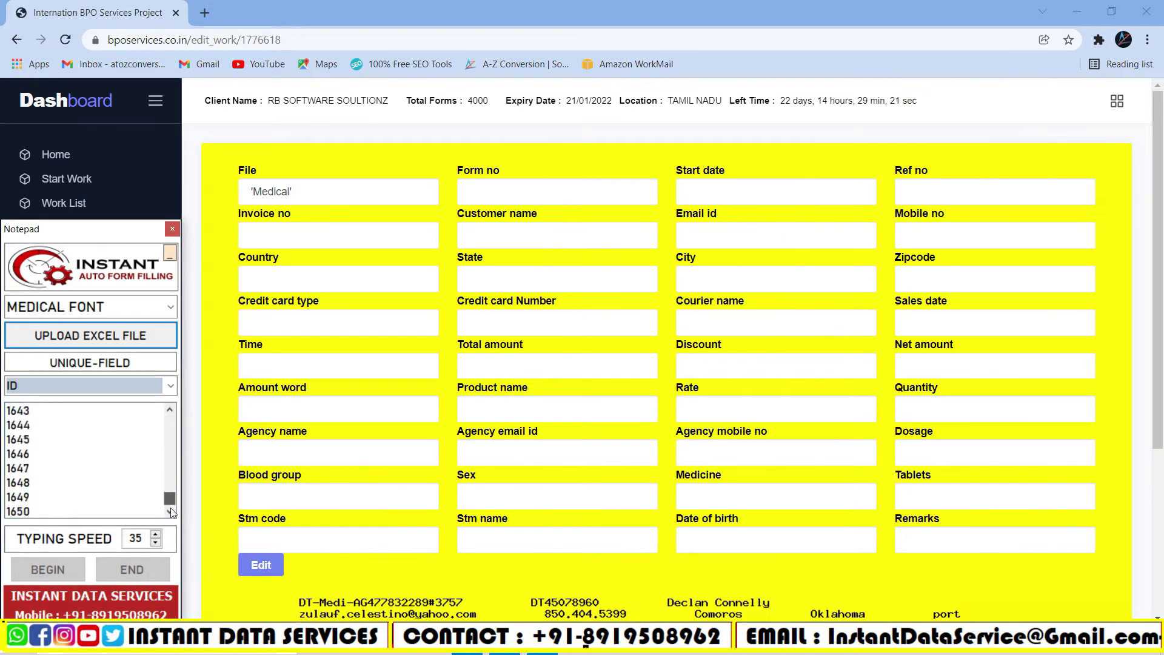
{"action": "left_click", "coordinate": [120, 500]}
{"action": "type", "text": "5"}
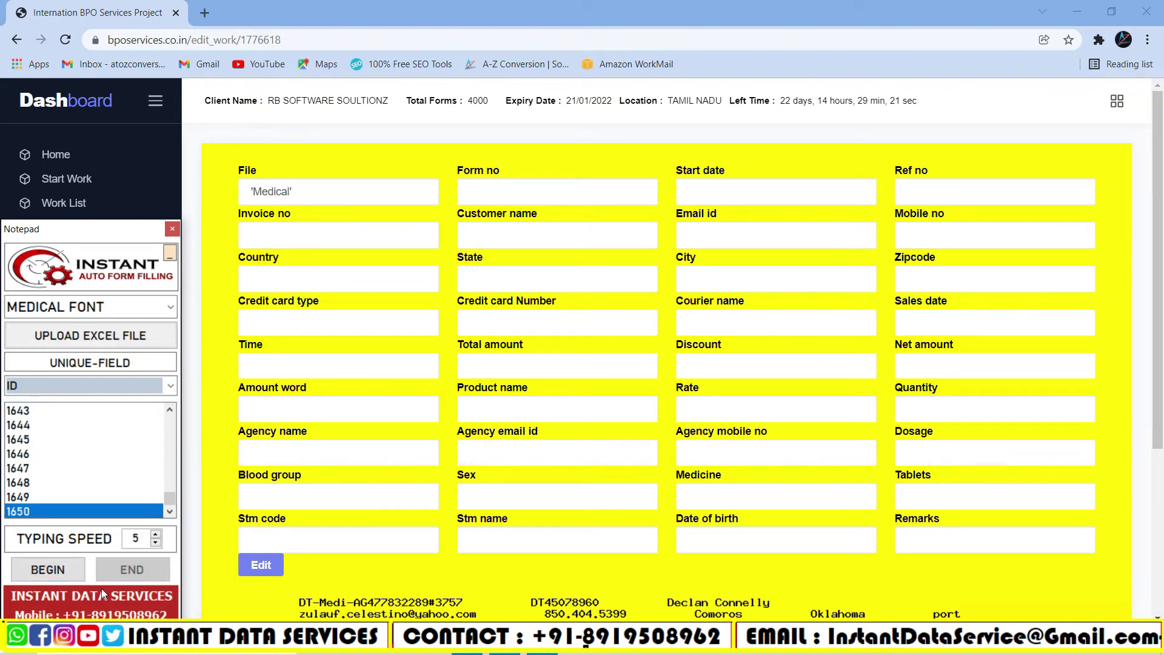
{"action": "left_click", "coordinate": [304, 192]}
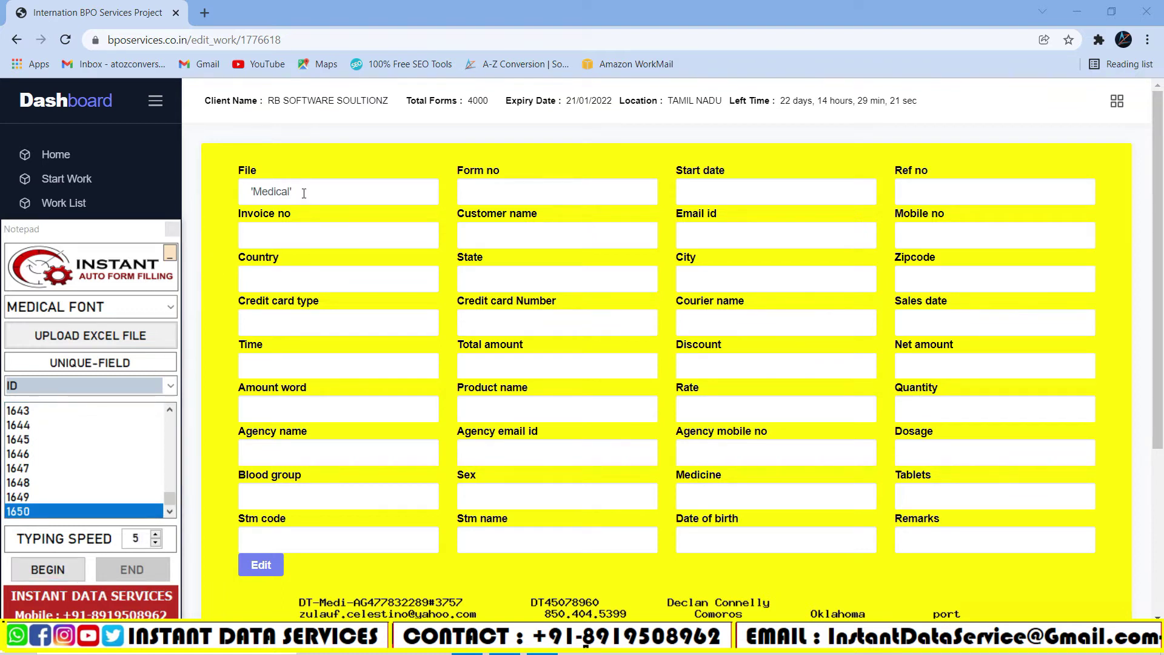
Step: Auto-type record 1650 into the form, then select the Remarks text 'ALL DETAILS ARE COMPLETED' to check it
{"action": "left_click", "coordinate": [36, 578]}
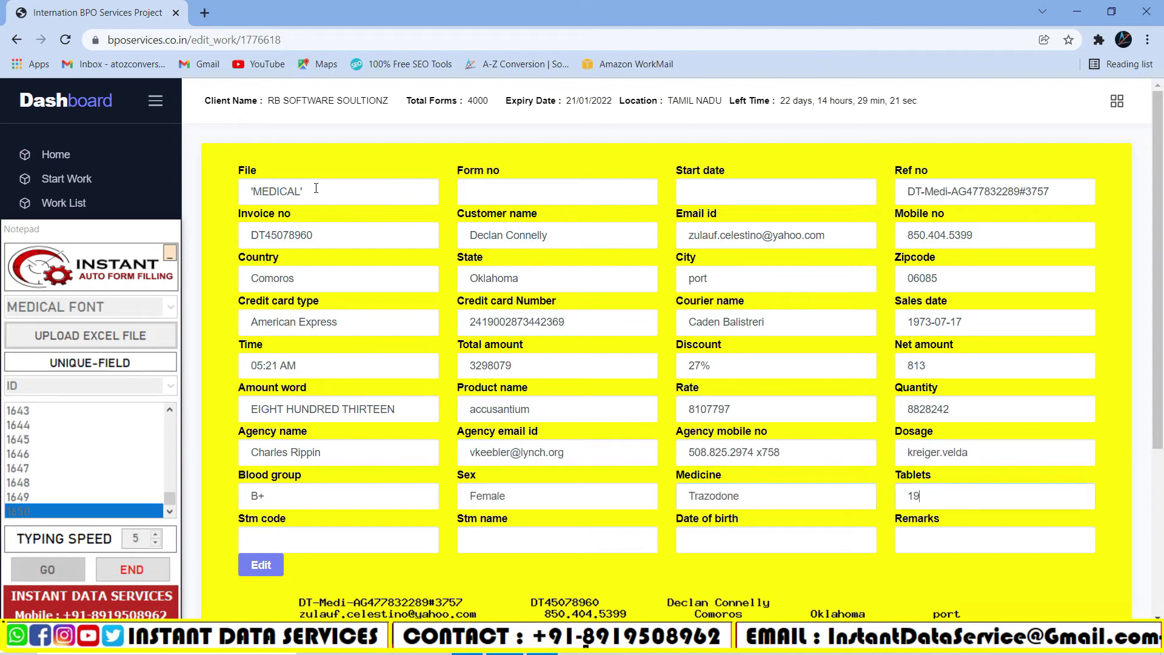
{"action": "scroll", "coordinate": [336, 227], "scroll_direction": "down", "scroll_amount": 2}
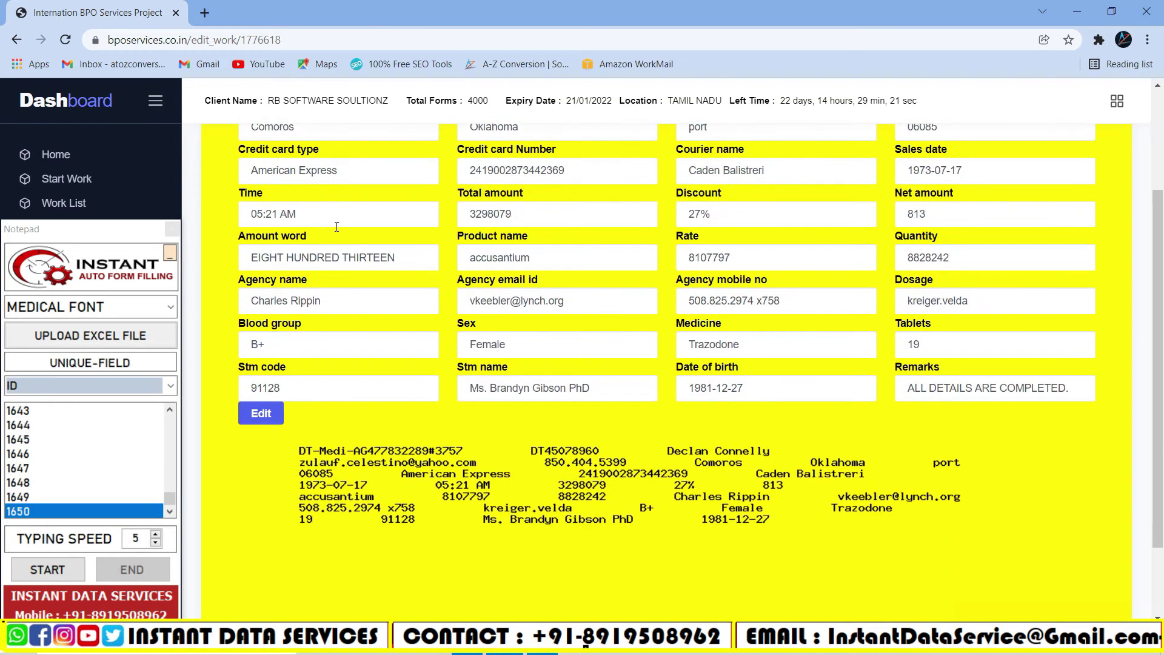
{"action": "left_click_drag", "start_coordinate": [1069, 388], "coordinate": [1035, 388]}
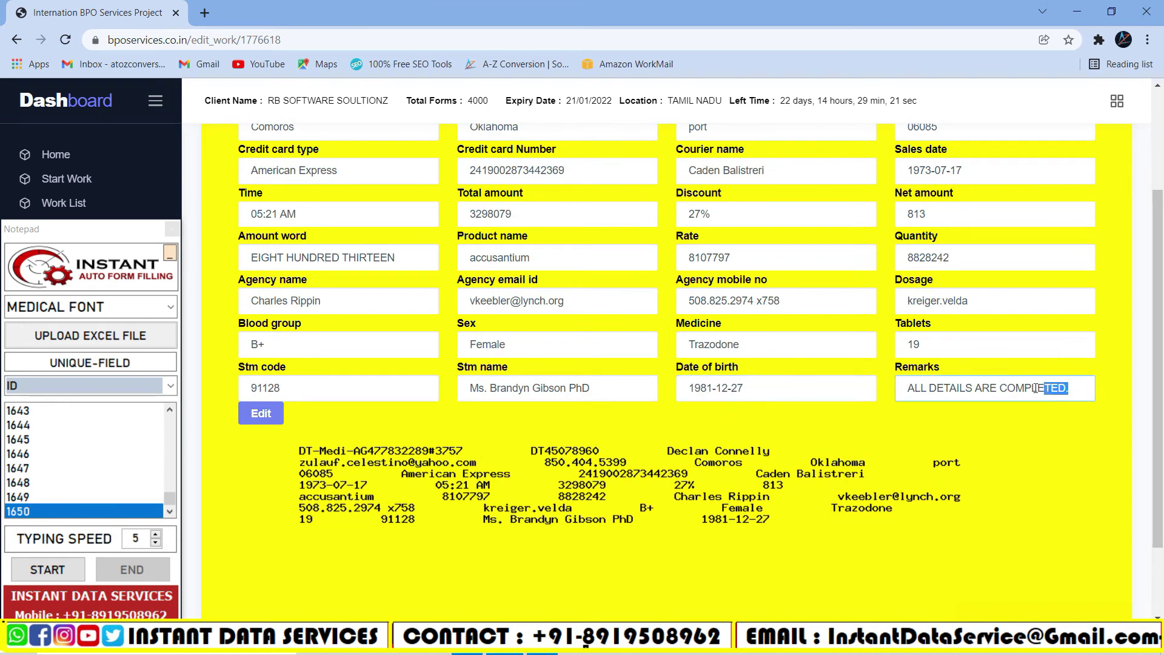